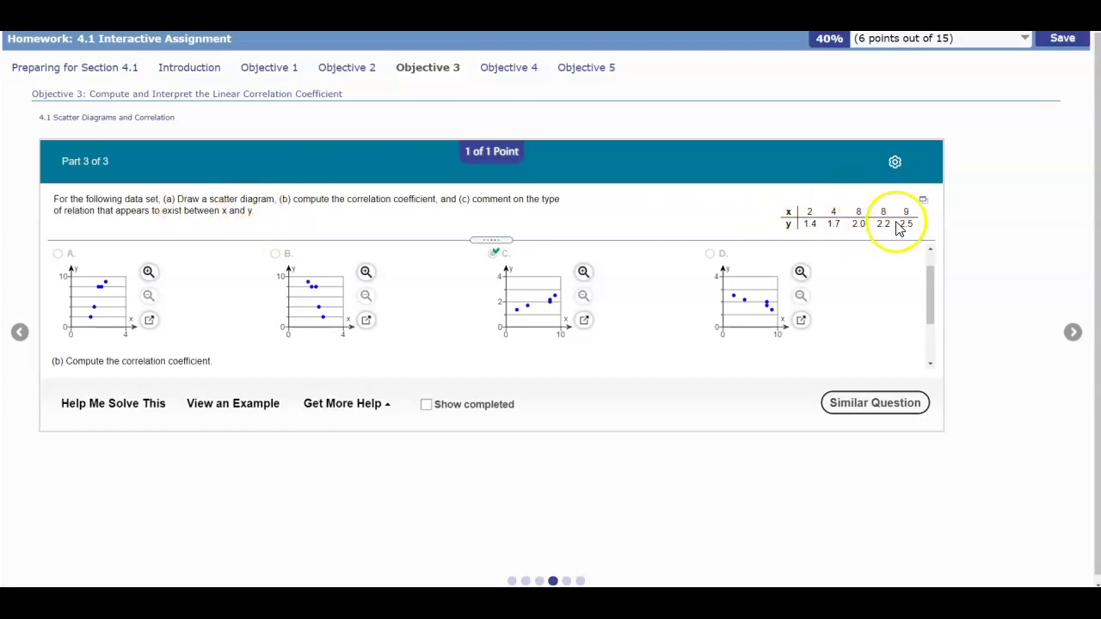
# - Open the export menu for the homework's x/y data table
pyautogui.click(924, 202)
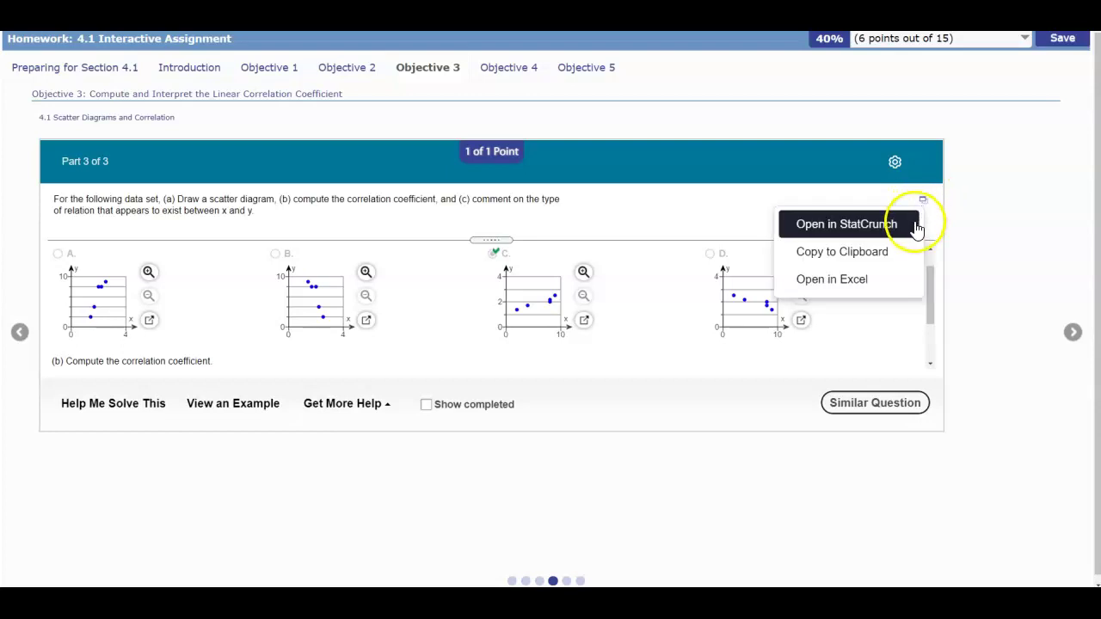
# - Load the x/y data into StatCrunch and move its window to the left edge
pyautogui.click(847, 223)
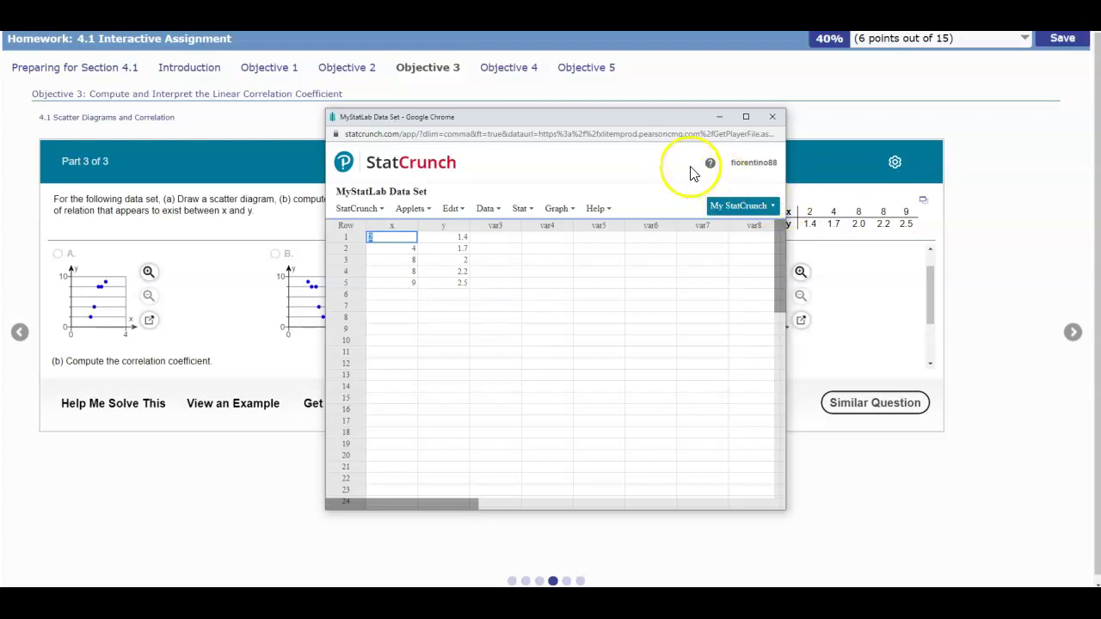
pyautogui.moveTo(638, 124); pyautogui.dragTo(286, 110)
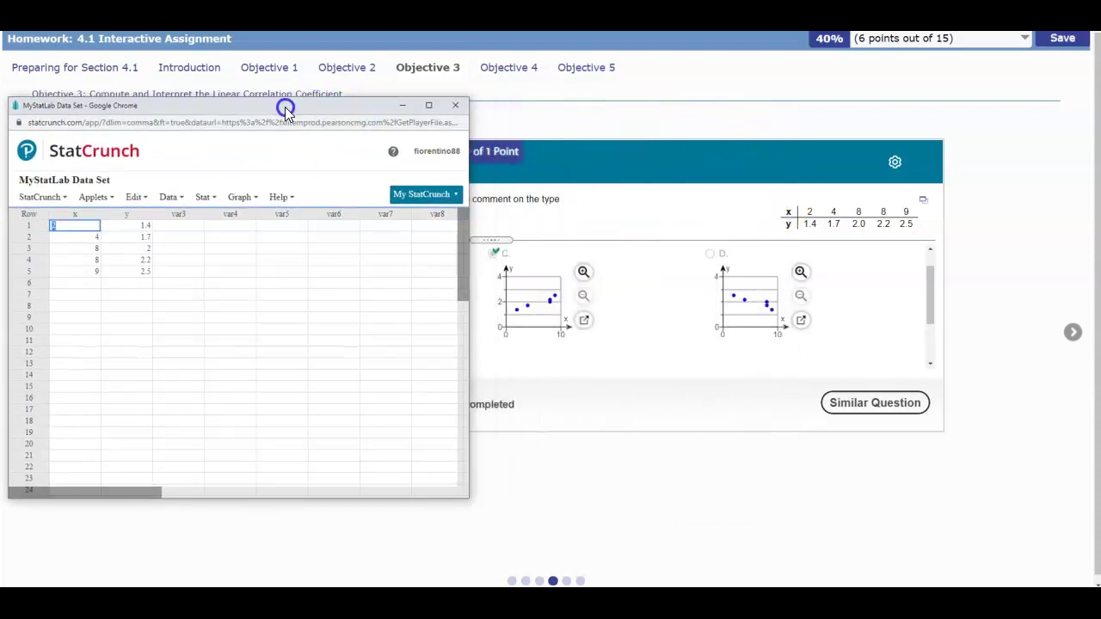
pyautogui.click(245, 199)
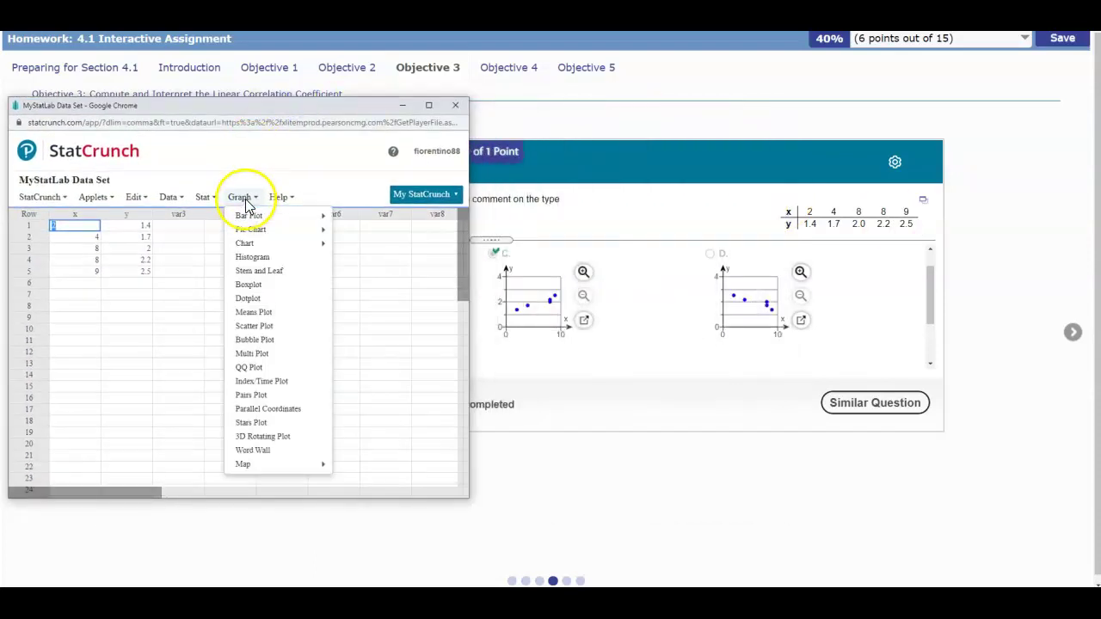
# - Compute a scatter plot with x as the X variable and y as the Y variable, shown as points
pyautogui.click(254, 329)
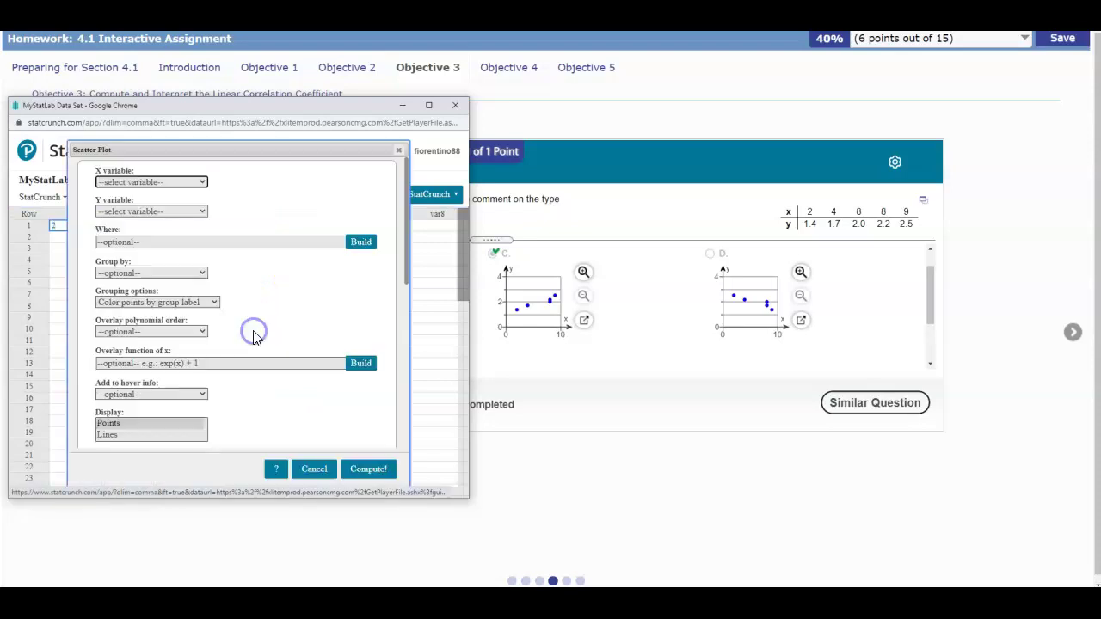
pyautogui.click(123, 183)
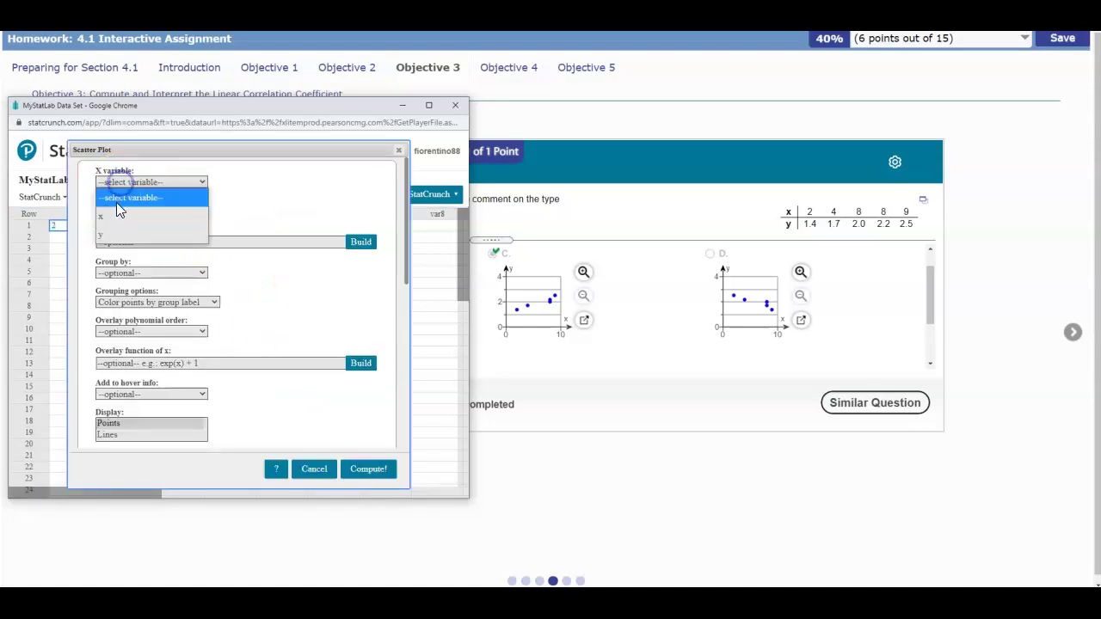
pyautogui.click(119, 211)
pyautogui.click(125, 211)
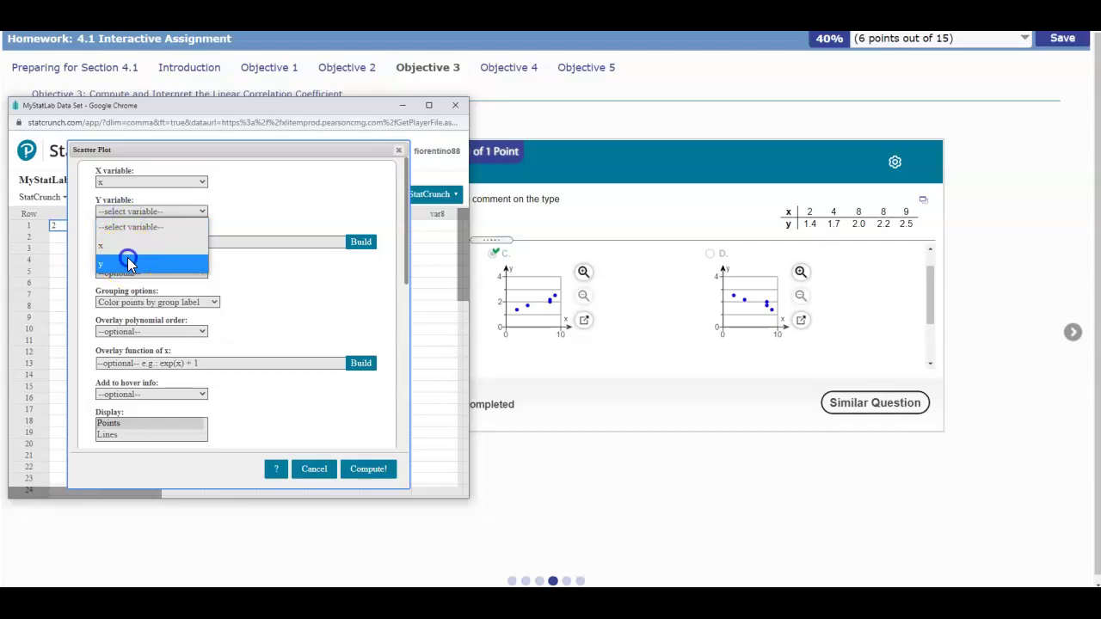
pyautogui.click(126, 262)
pyautogui.moveTo(405, 269); pyautogui.dragTo(404, 329)
pyautogui.click(112, 276)
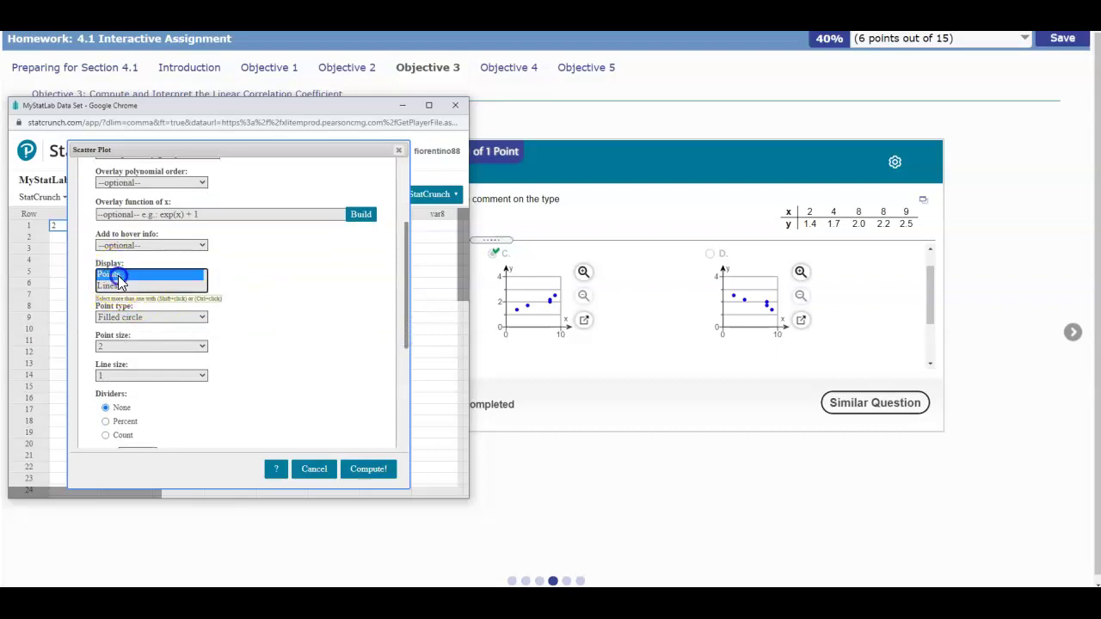
pyautogui.moveTo(407, 317); pyautogui.dragTo(416, 430)
pyautogui.click(368, 469)
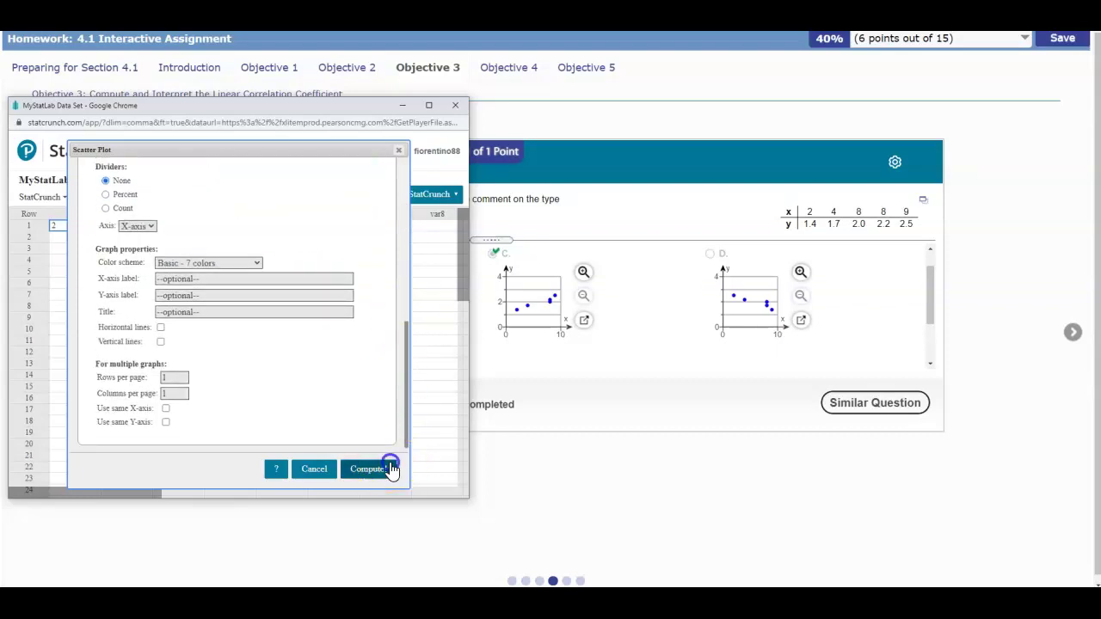
# - Widen the scatter plot and shift StatCrunch to compare it with answer graphs A–D
pyautogui.moveTo(198, 323); pyautogui.dragTo(60, 316)
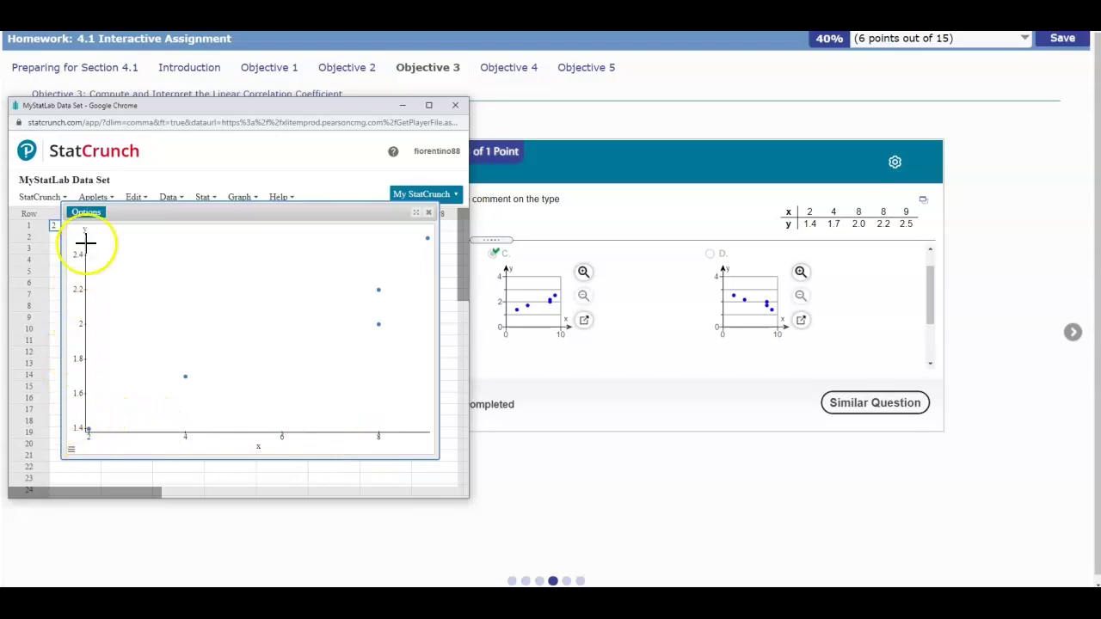
pyautogui.moveTo(116, 113); pyautogui.dragTo(310, 141)
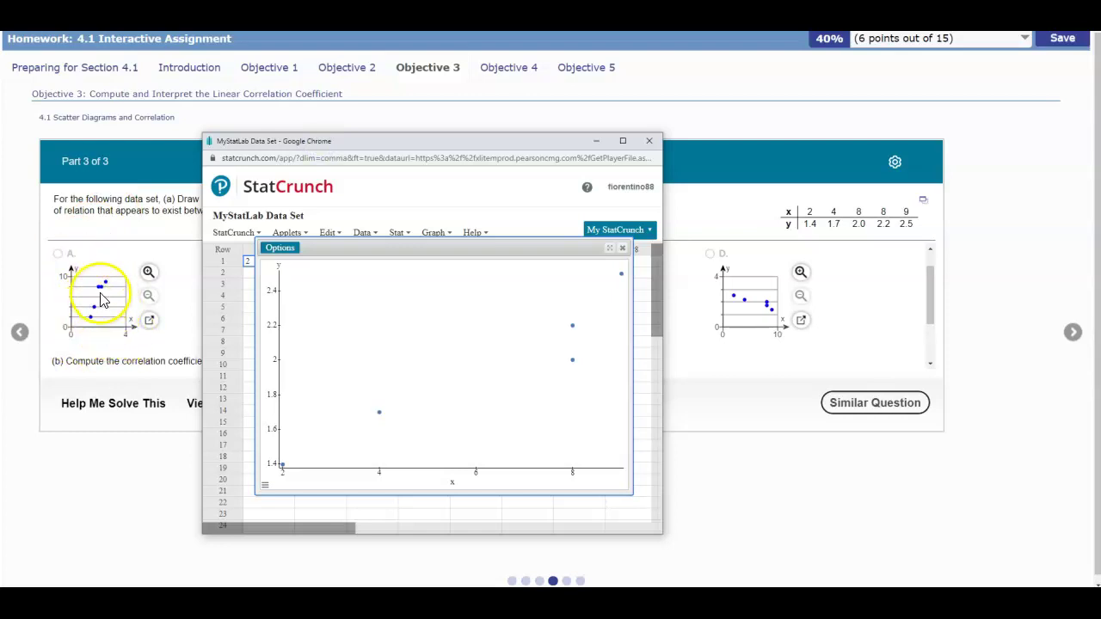
pyautogui.moveTo(313, 141); pyautogui.dragTo(498, 141)
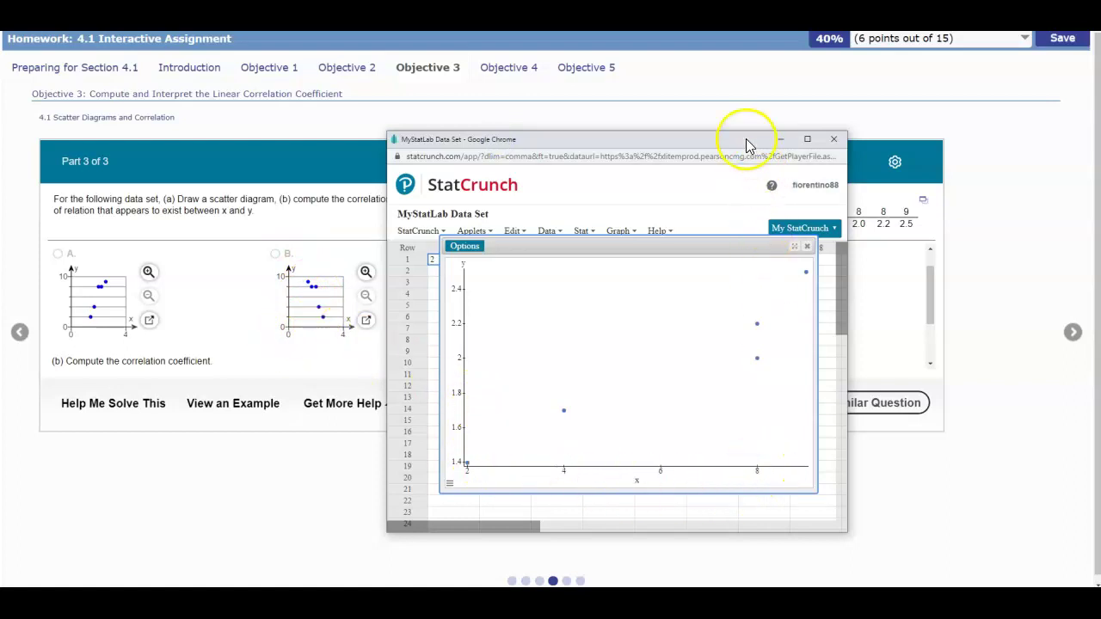
pyautogui.moveTo(746, 146); pyautogui.dragTo(366, 139)
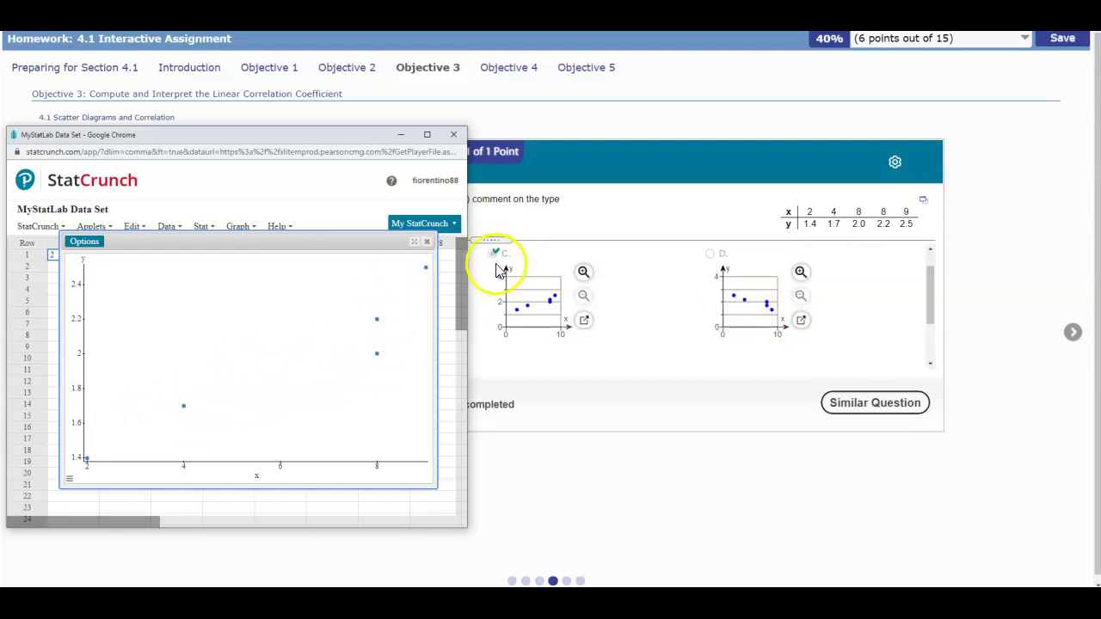
# - Close the scatter plot, returning to the data table of x values 2, 4, 8, 8, 9 and y values 1.4–2.5
pyautogui.click(400, 136)
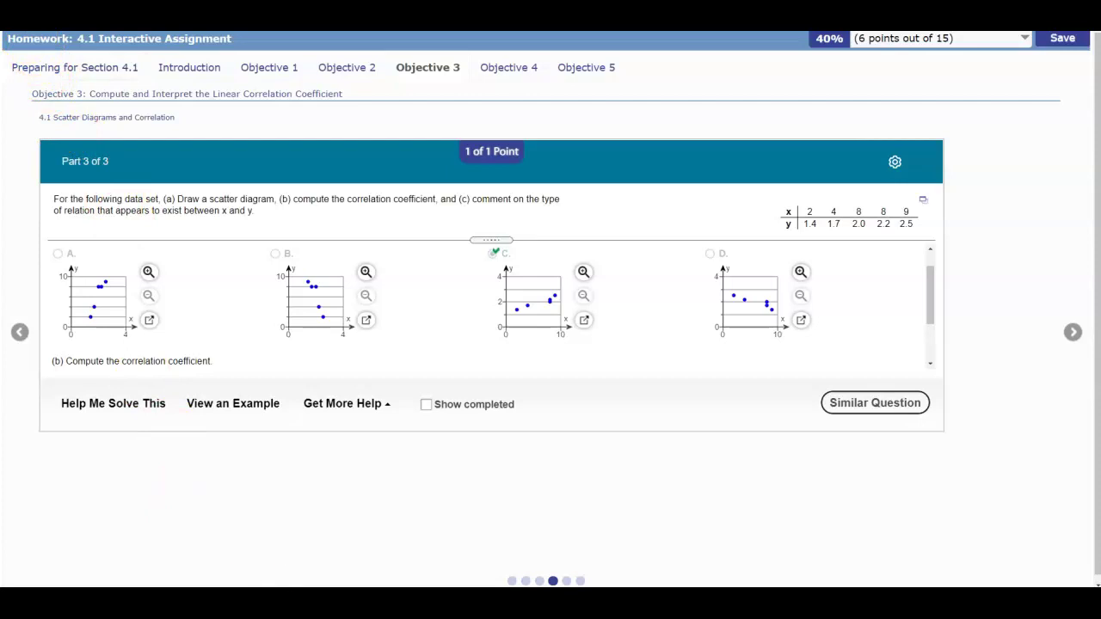
pyautogui.moveTo(295, 604)
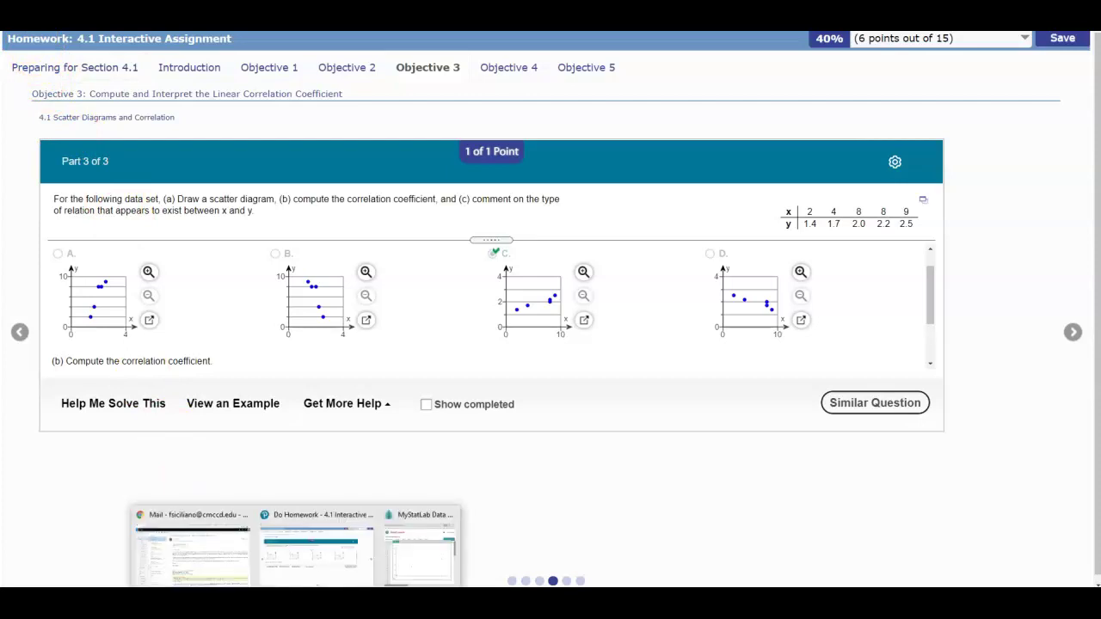
pyautogui.click(415, 543)
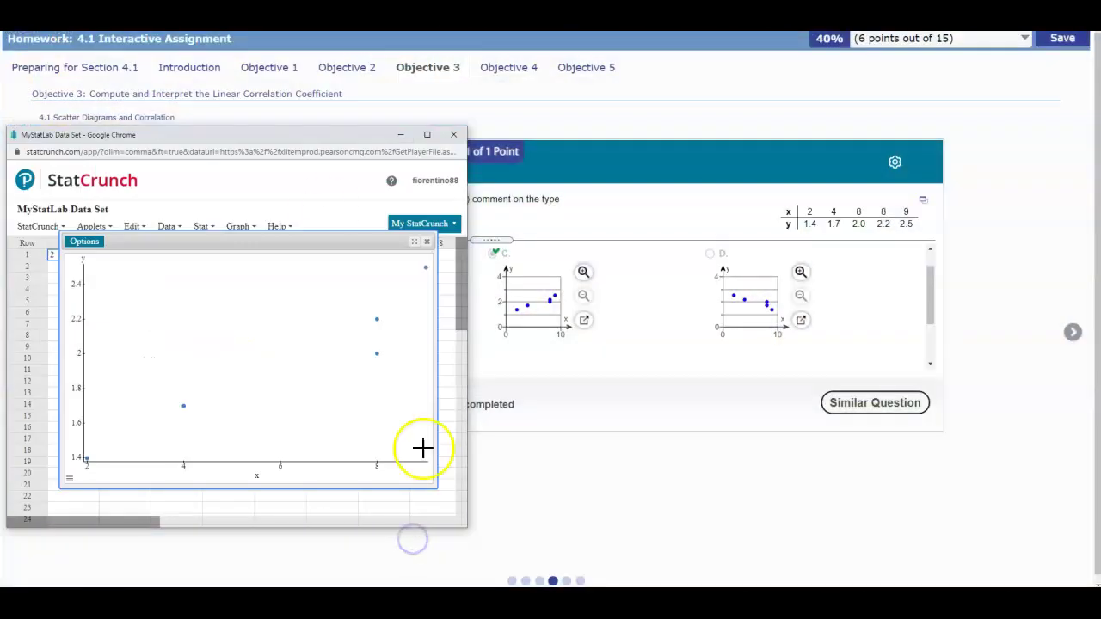
pyautogui.click(427, 241)
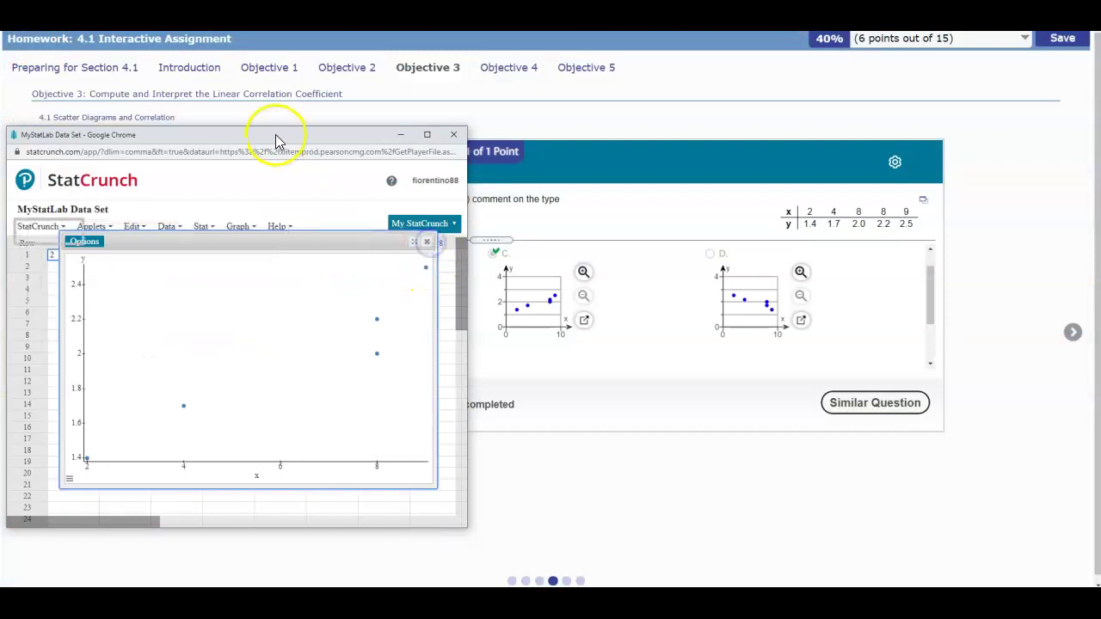
pyautogui.moveTo(262, 134); pyautogui.dragTo(663, 164)
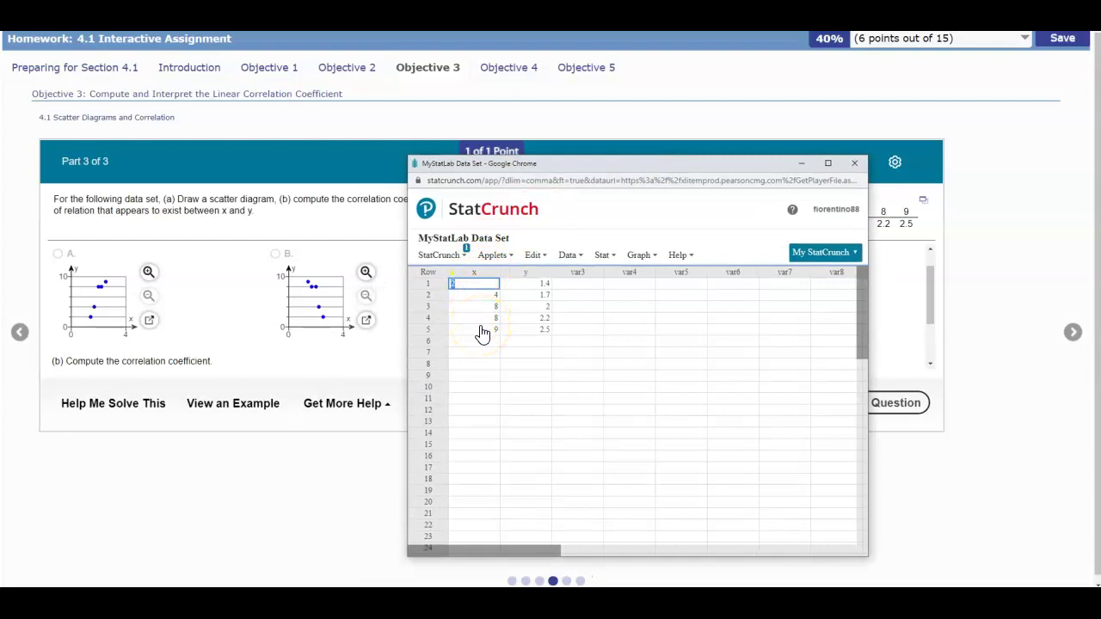
pyautogui.moveTo(482, 303); pyautogui.dragTo(486, 333)
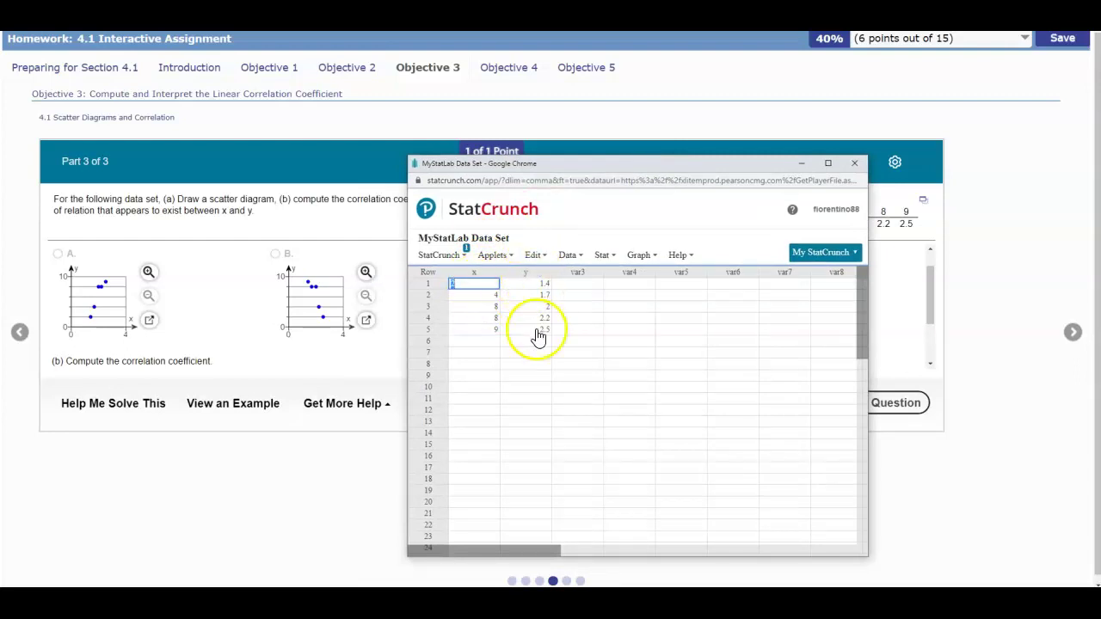
# - Compute mean and std. dev. for columns x and y (x: 6.2, 3.0331502; y: 1.96, 0.42778499)
pyautogui.click(611, 258)
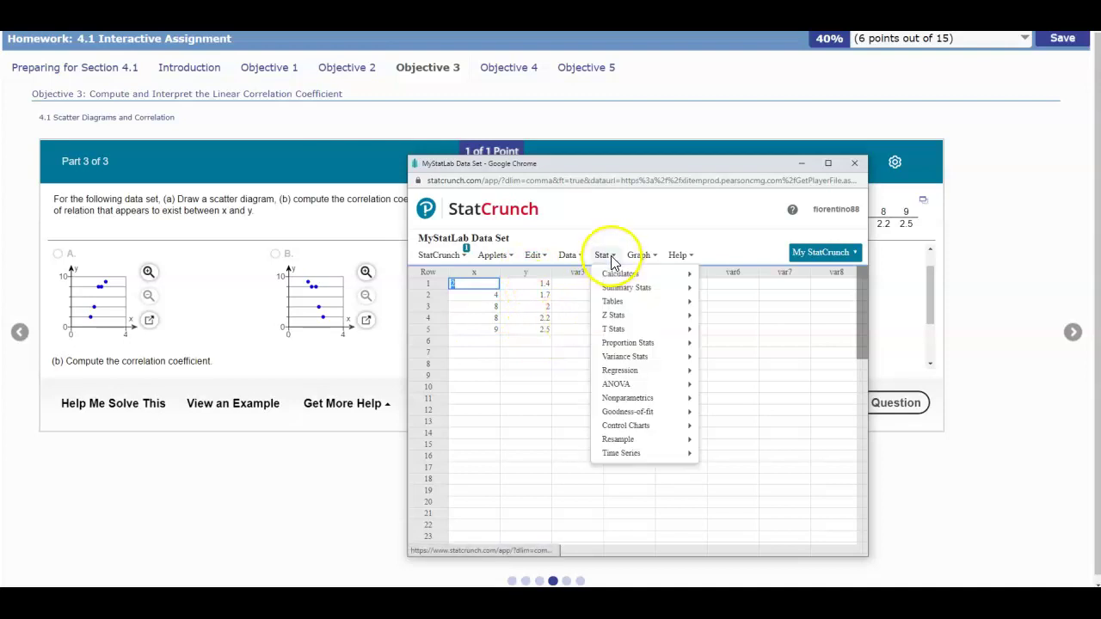
pyautogui.moveTo(645, 288)
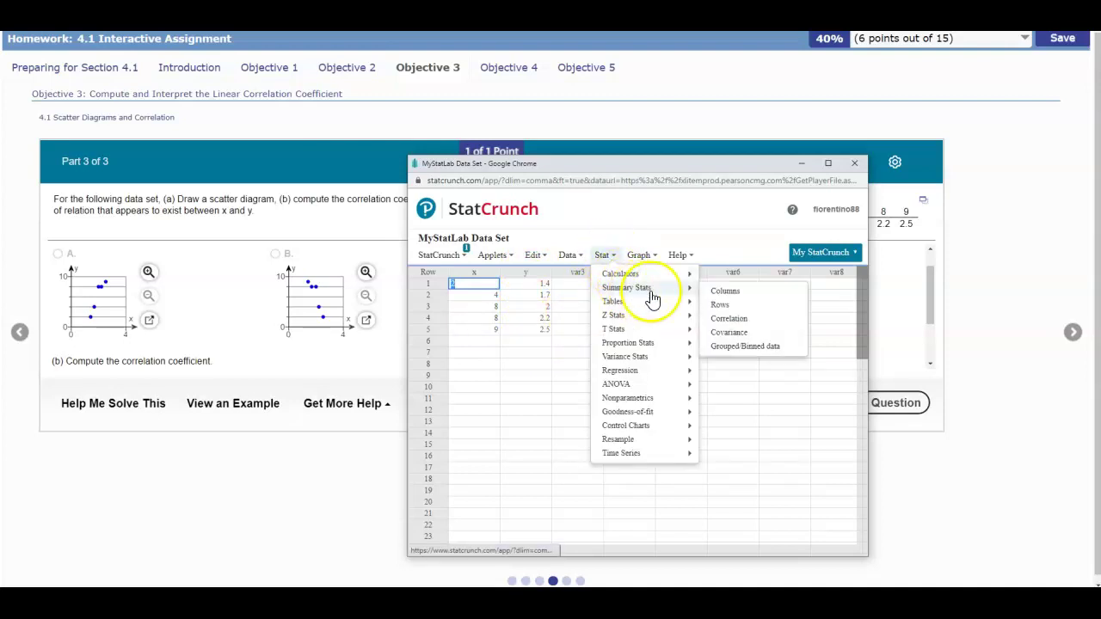
pyautogui.click(727, 289)
pyautogui.click(536, 265)
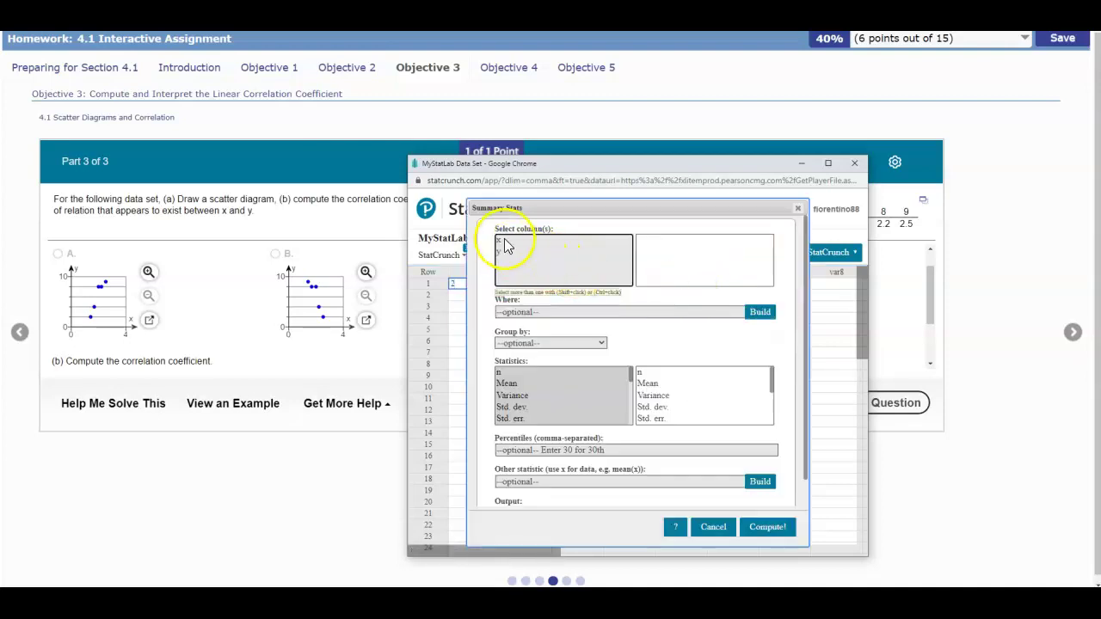
pyautogui.keyDown('shift'); pyautogui.click(505, 249); pyautogui.keyUp('shift')
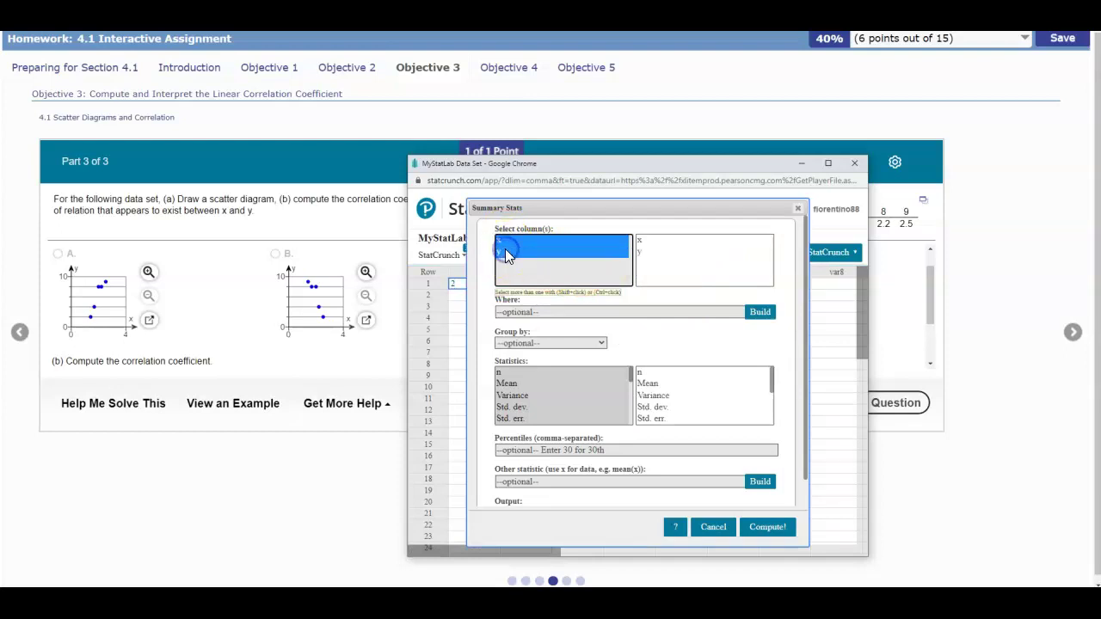
pyautogui.click(519, 393)
pyautogui.keyDown('ctrl'); pyautogui.click(517, 408); pyautogui.keyUp('ctrl')
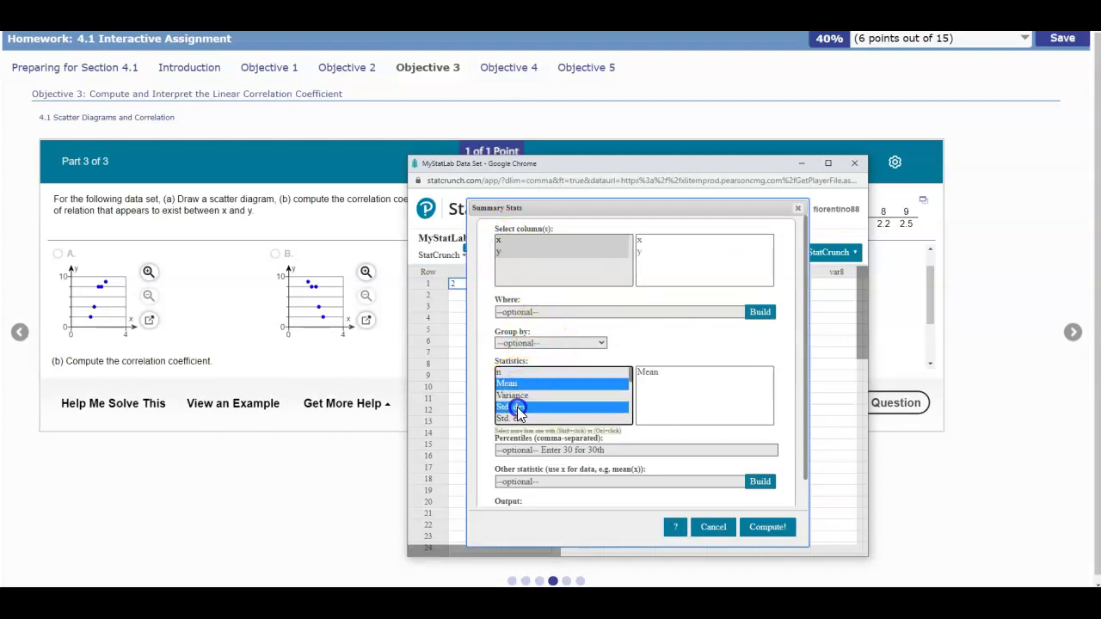
pyautogui.click(767, 527)
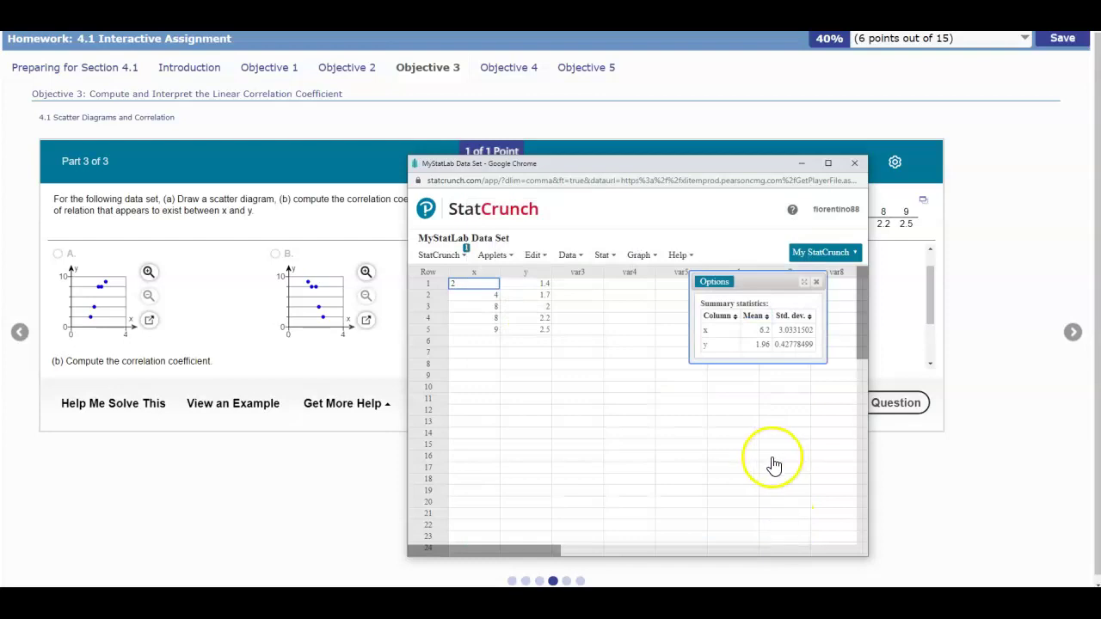
# - Clip the summary statistics table as an image and minimize StatCrunch
pyautogui.moveTo(776, 423)
pyautogui.click(765, 369)
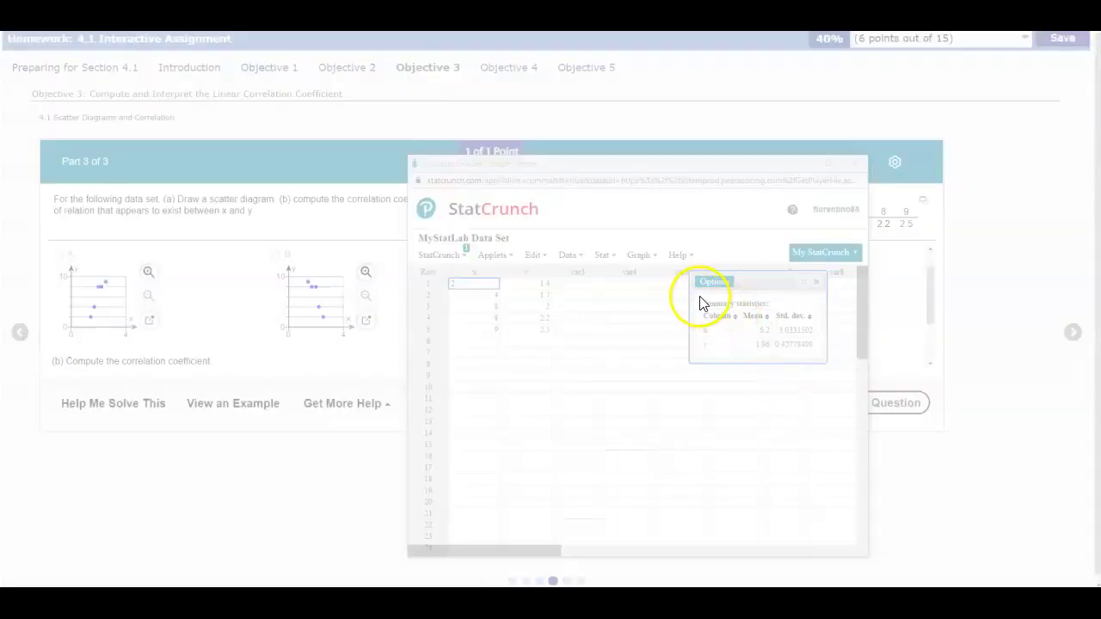
pyautogui.moveTo(699, 299); pyautogui.dragTo(822, 361)
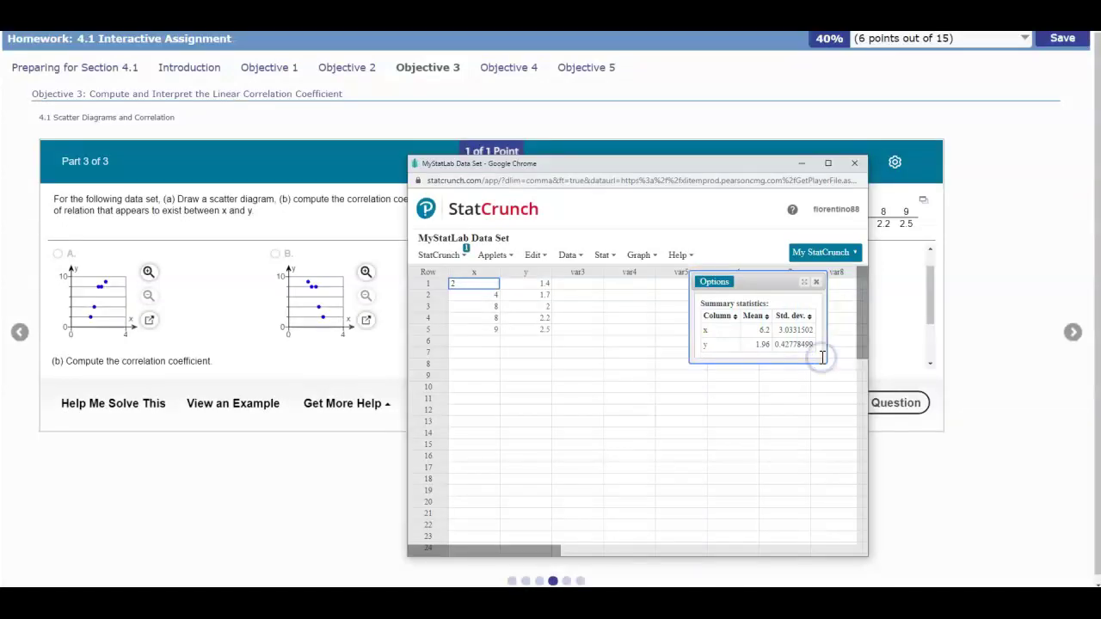
pyautogui.click(615, 353)
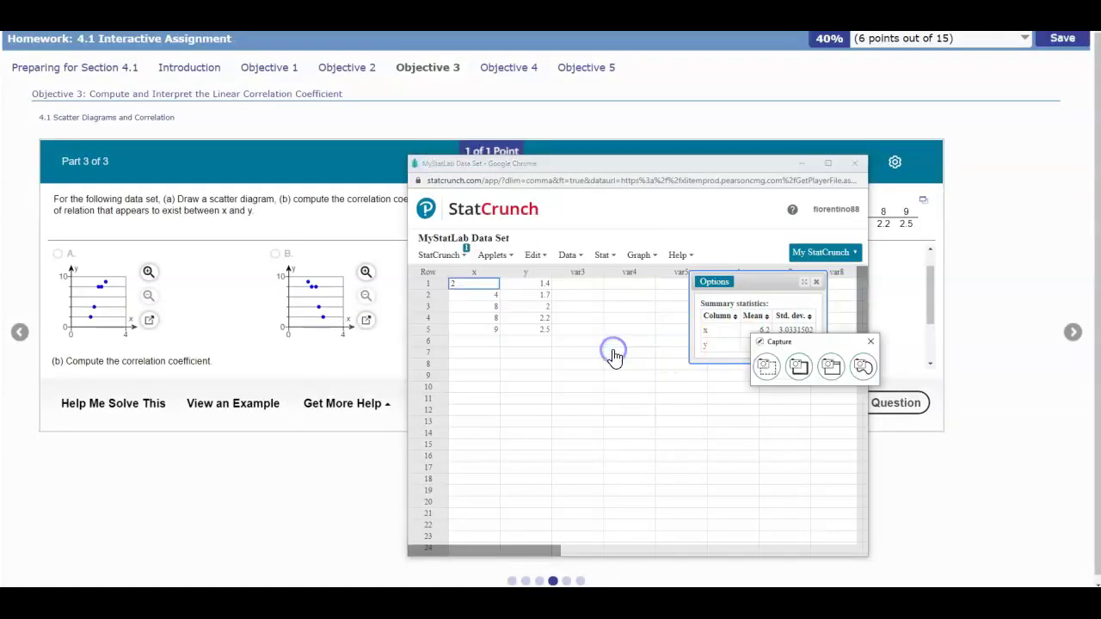
pyautogui.click(801, 164)
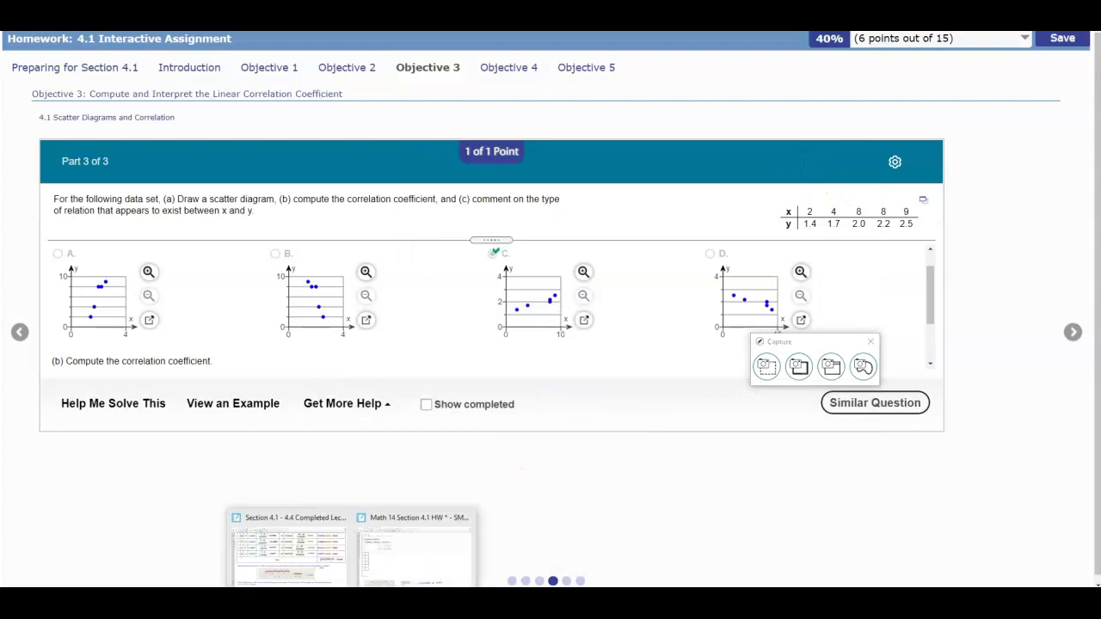
pyautogui.click(380, 585)
# - Place the summary statistics clip beside the worksheet table and expose its x̄ column of 6.2 values
pyautogui.moveTo(185, 163); pyautogui.dragTo(328, 191)
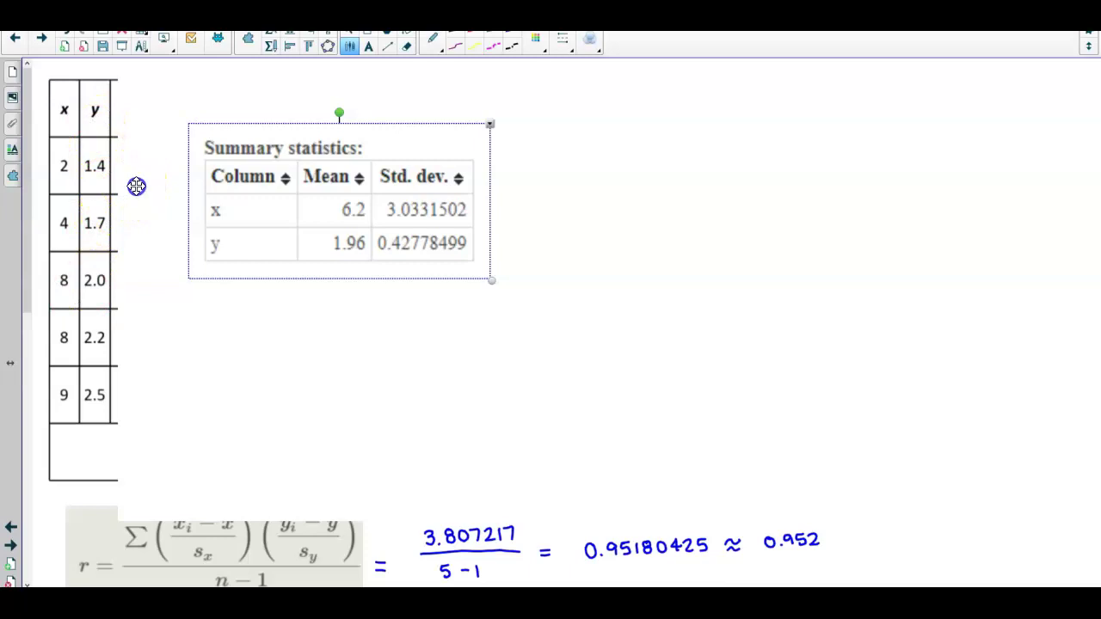
pyautogui.moveTo(137, 186); pyautogui.dragTo(147, 184)
pyautogui.click(177, 191)
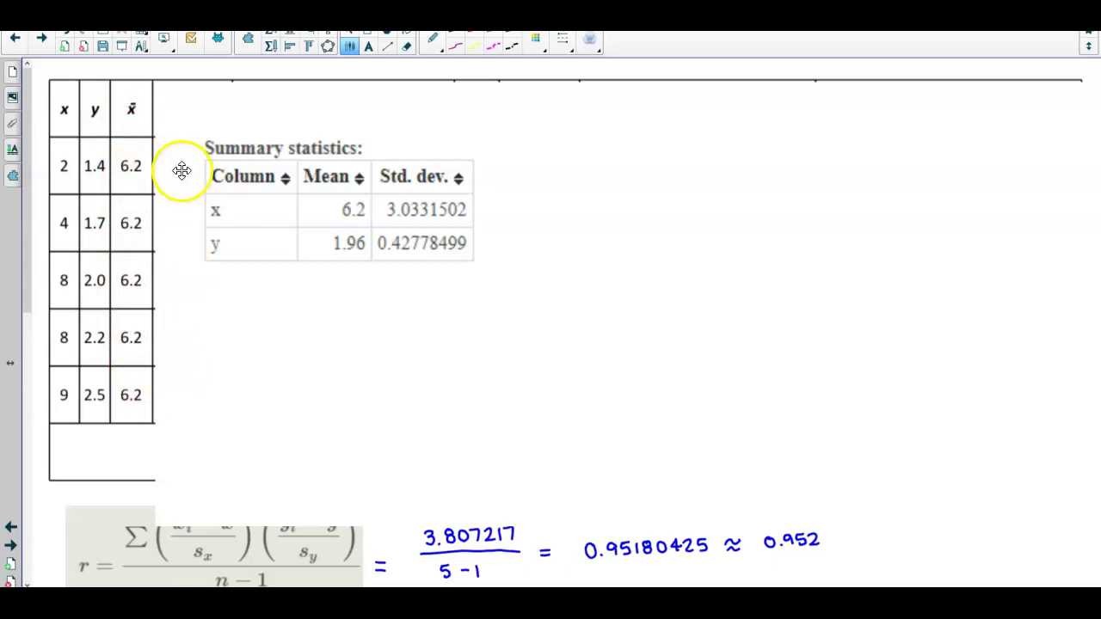
# - Move the summary clip further right and widen the worksheet table to show the sₓ column (3.03315)
pyautogui.moveTo(236, 186); pyautogui.dragTo(337, 197)
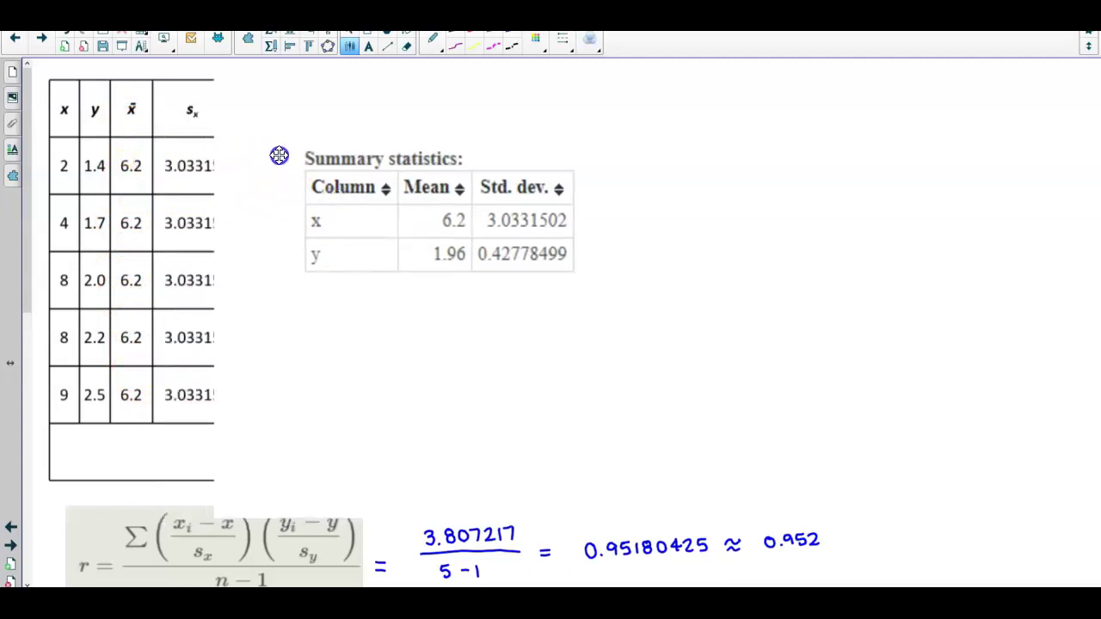
pyautogui.click(191, 111)
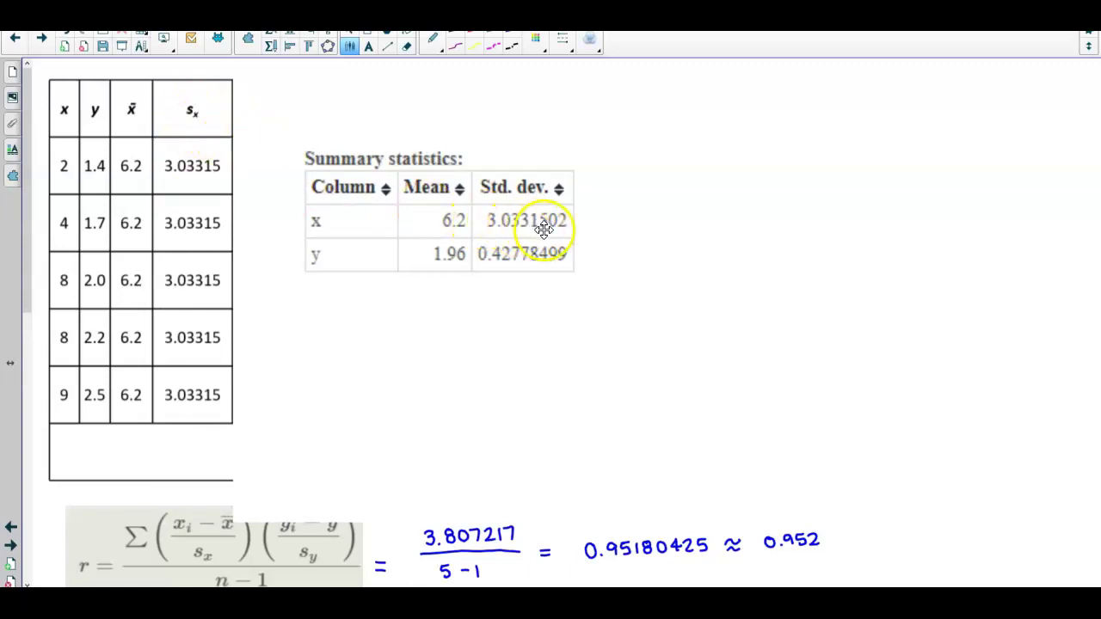
pyautogui.click(221, 167)
pyautogui.moveTo(233, 171); pyautogui.dragTo(277, 171)
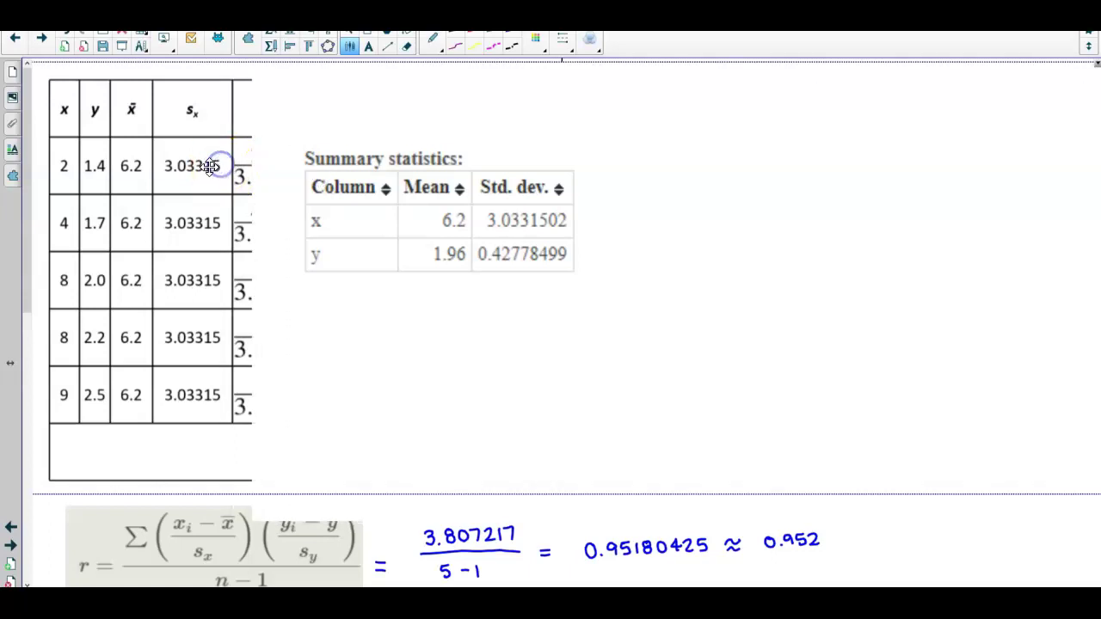
pyautogui.click(47, 514)
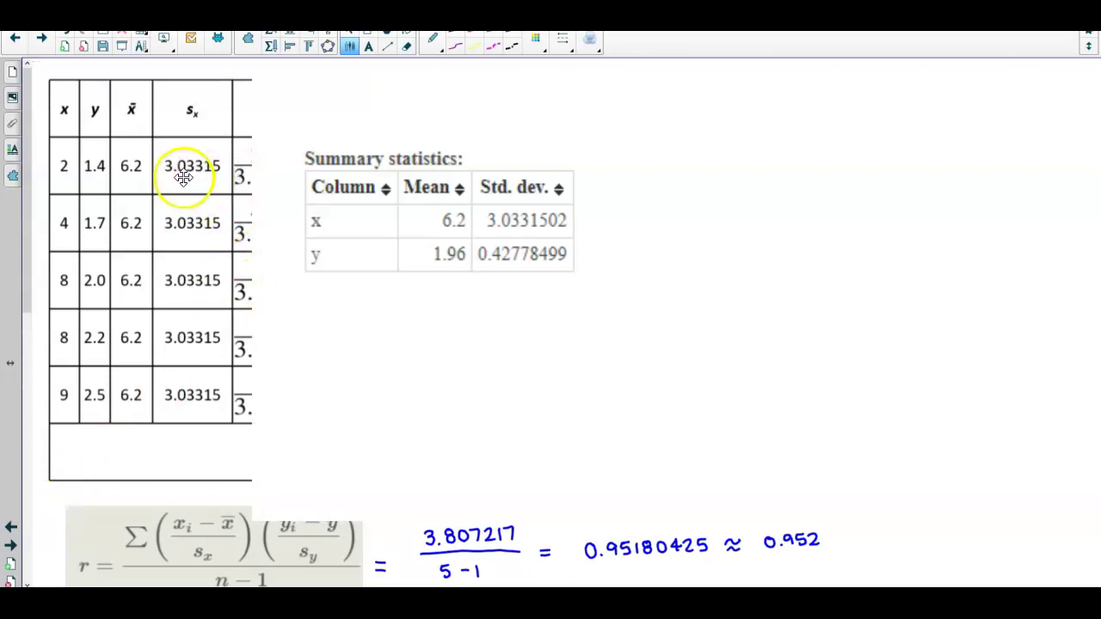